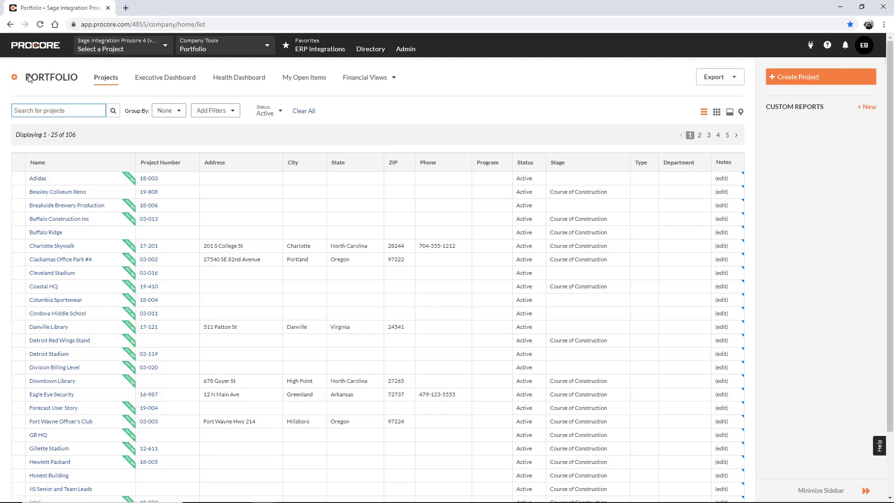
Search the project portfolio for 19-002 and open the Sage Webinar project.
{"action": "type", "text": "19-002"}
{"action": "left_click", "coordinate": [113, 111]}
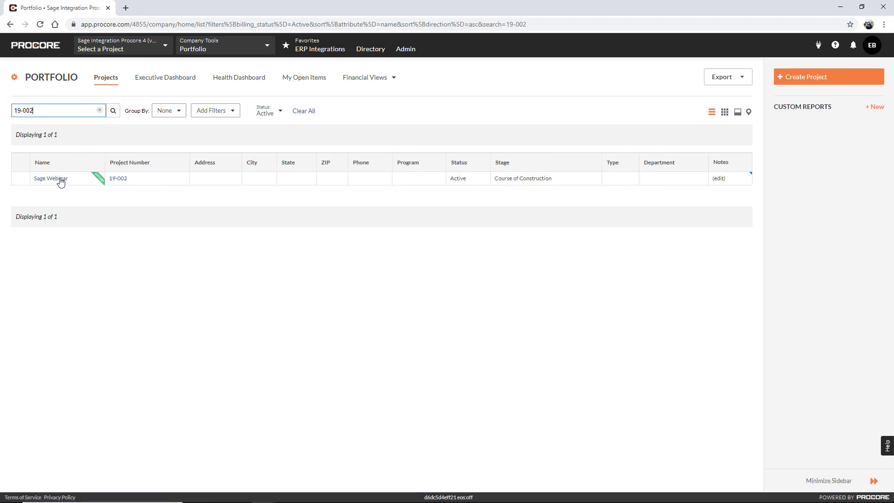
{"action": "left_click", "coordinate": [60, 181]}
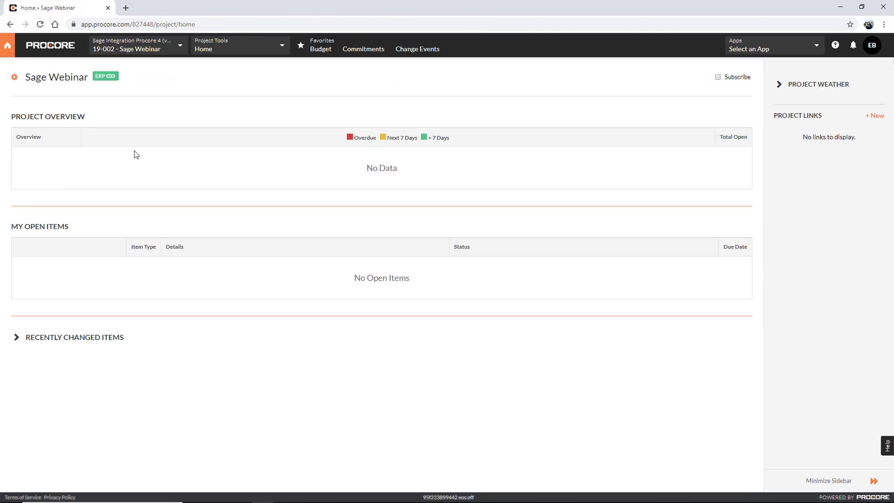
Open the Drywall Sub commitment 19002-002 in the project's commitments and check its schedule of values and Send to ERP availability.
{"action": "left_click", "coordinate": [276, 52]}
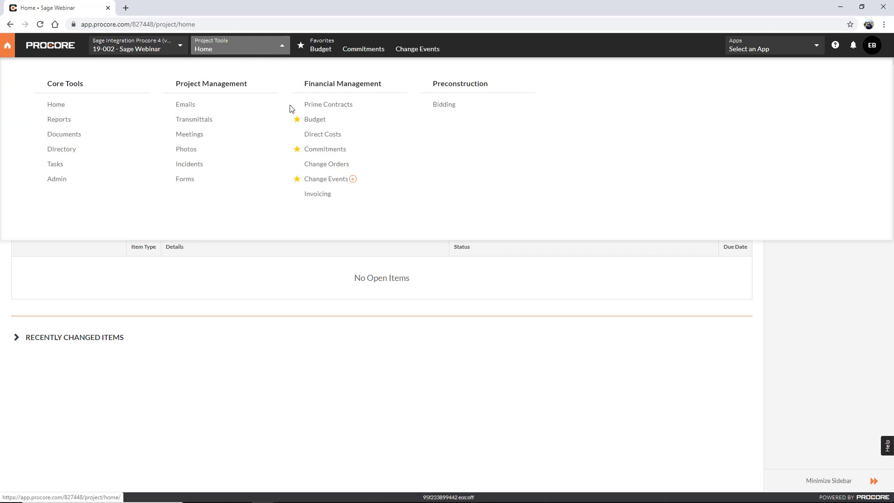
{"action": "left_click", "coordinate": [324, 150]}
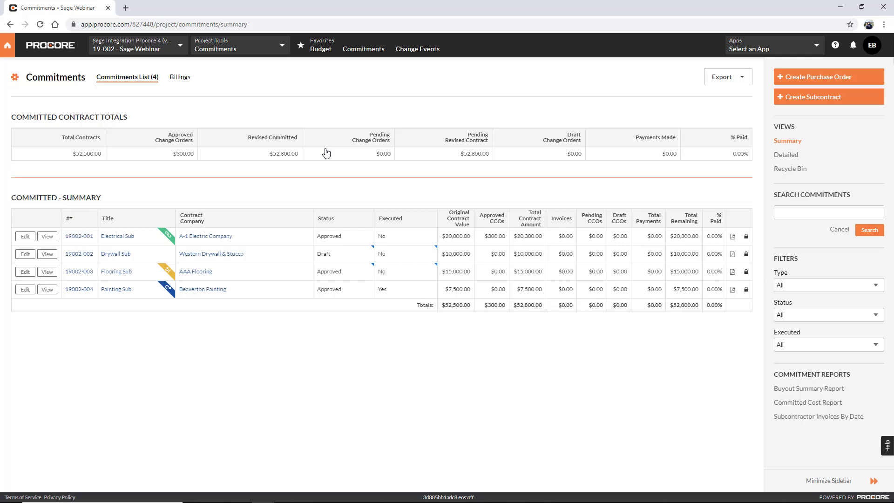
{"action": "left_click", "coordinate": [47, 255]}
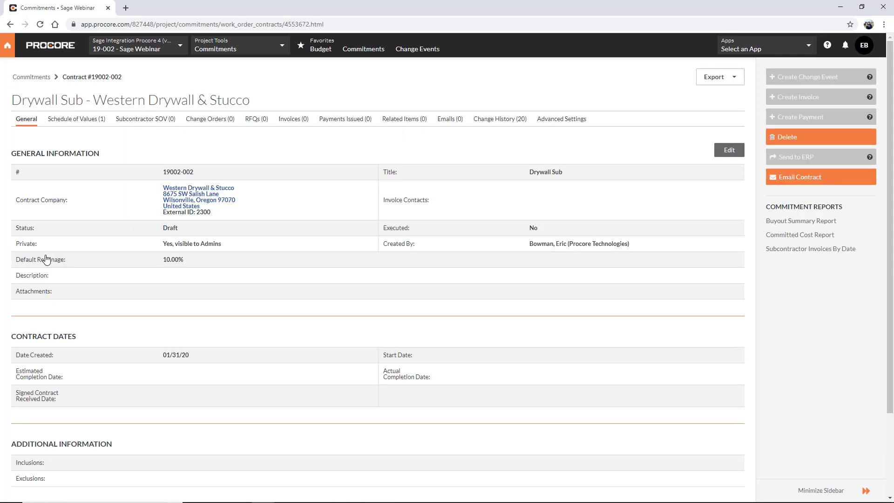
{"action": "left_click", "coordinate": [77, 122]}
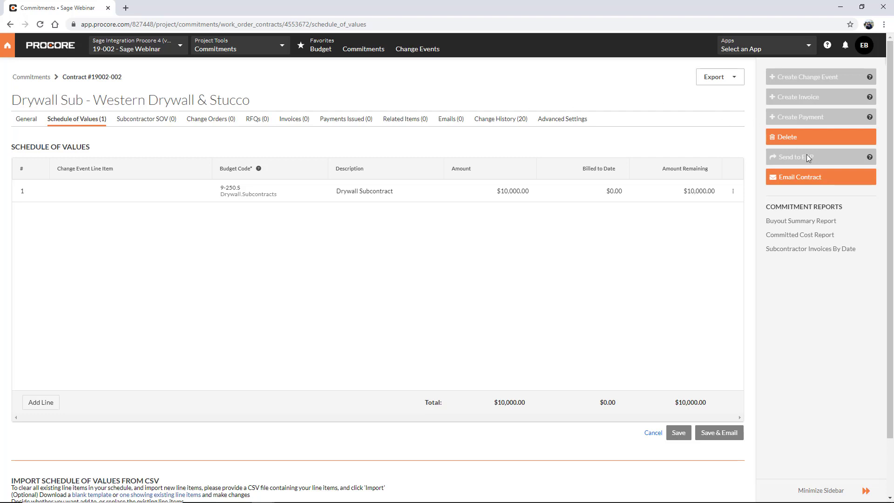
{"action": "mouse_move", "coordinate": [808, 156]}
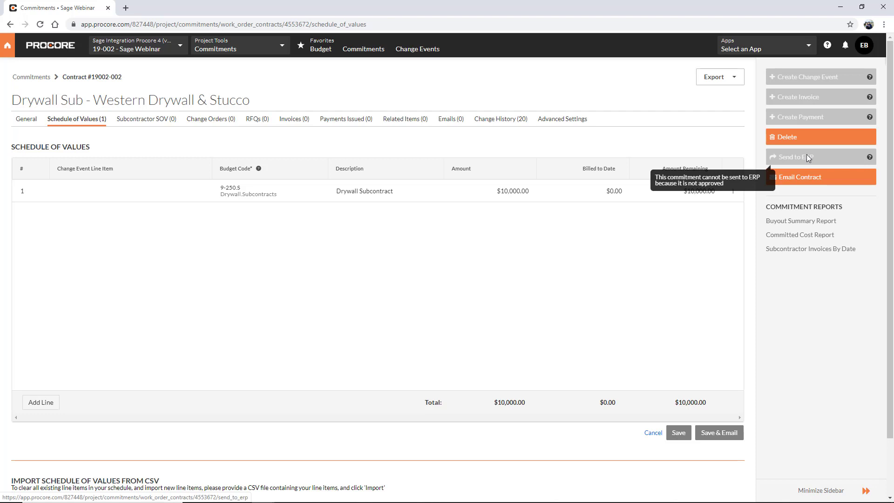
Set the Drywall Sub commitment's status to Approved, save it, and send the commitment to ERP.
{"action": "left_click", "coordinate": [20, 120]}
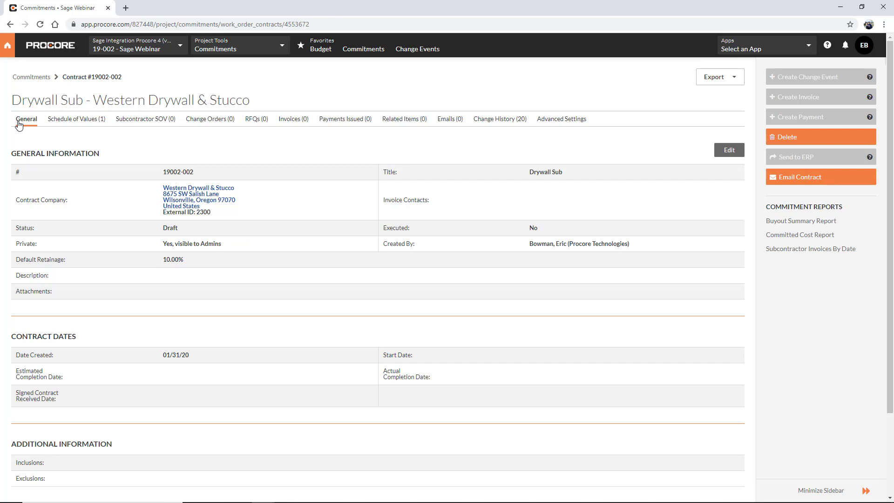
{"action": "left_click", "coordinate": [720, 151]}
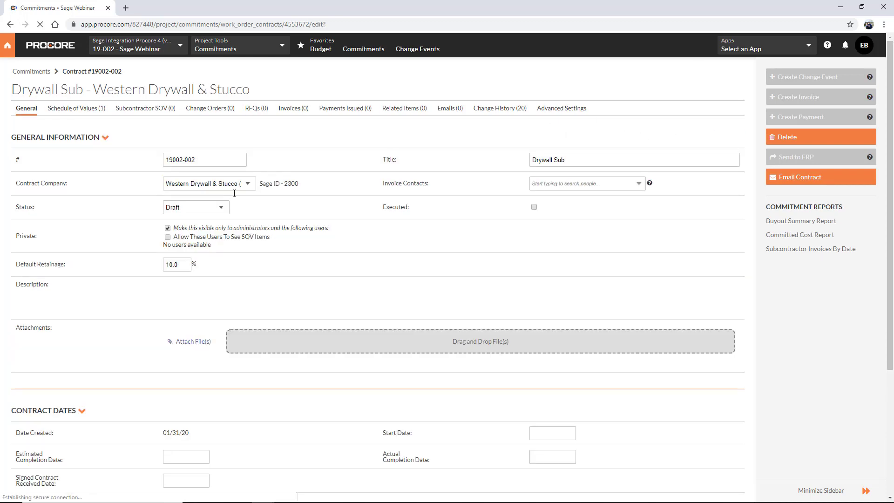
{"action": "left_click", "coordinate": [215, 211]}
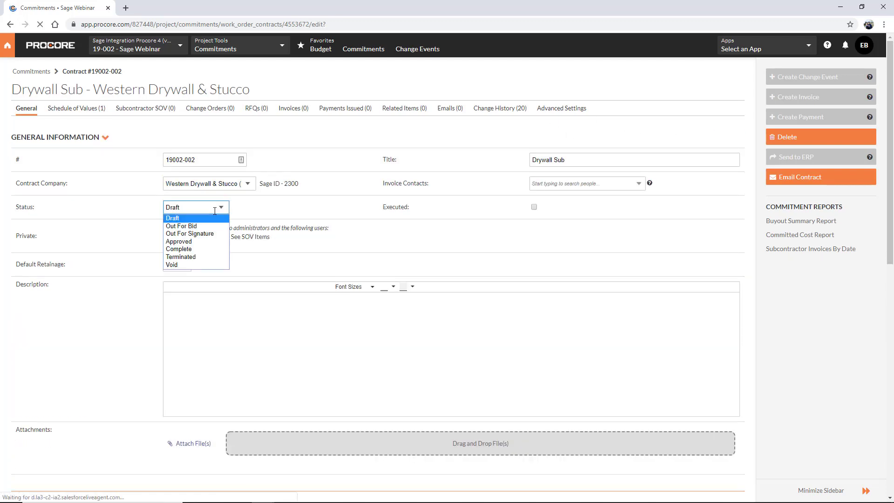
{"action": "left_click", "coordinate": [179, 242]}
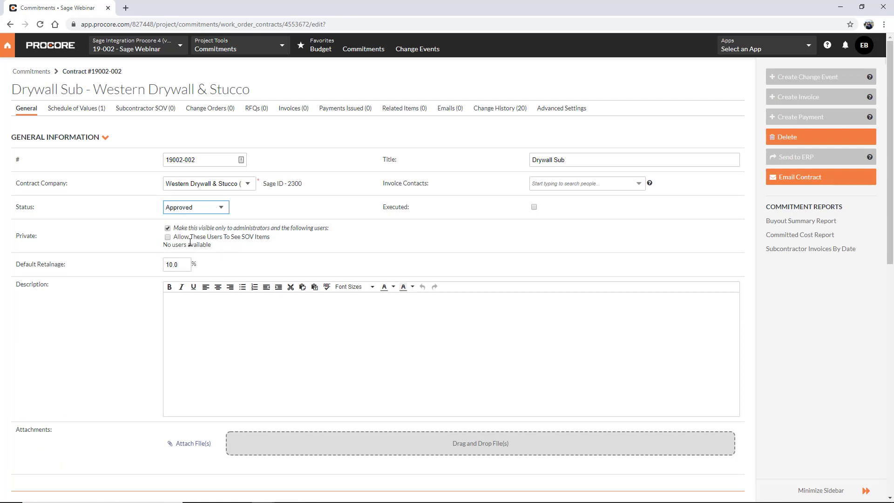
{"action": "scroll", "coordinate": [708, 371], "scroll_direction": "down", "scroll_amount": 2}
{"action": "scroll", "coordinate": [709, 371], "scroll_direction": "down", "scroll_amount": 8}
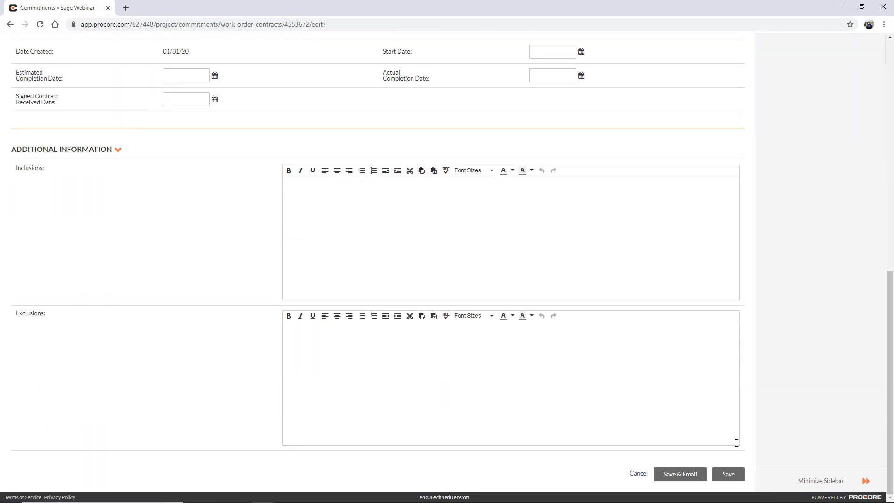
{"action": "left_click", "coordinate": [729, 474]}
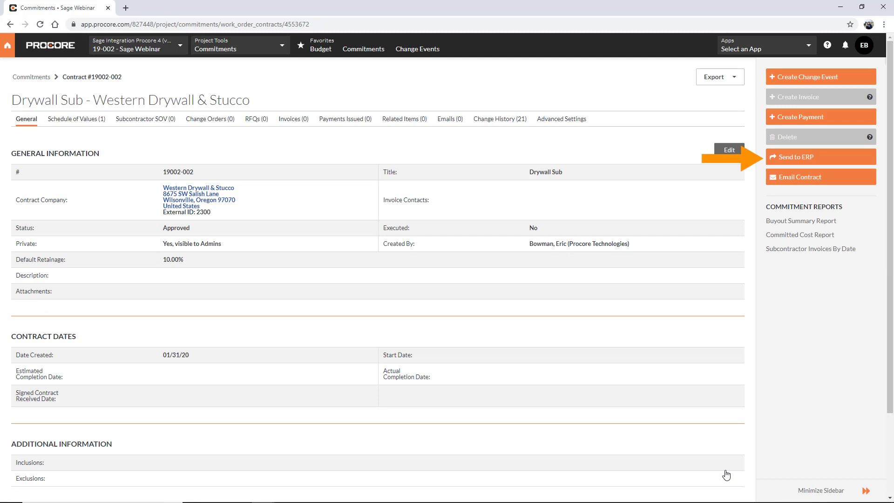
{"action": "left_click", "coordinate": [827, 159]}
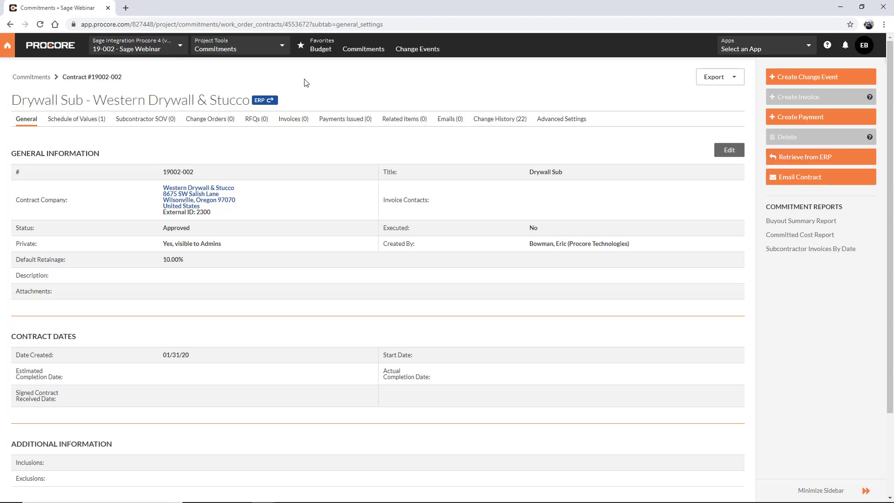
Open the project's budget and review the committed costs for the 9-250 Drywall subcontract line under Finishes.
{"action": "left_click", "coordinate": [282, 49]}
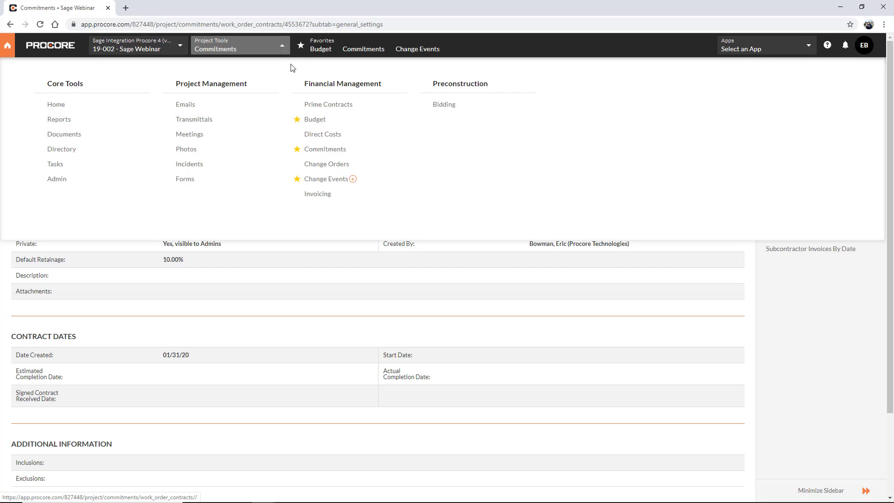
{"action": "left_click", "coordinate": [315, 120]}
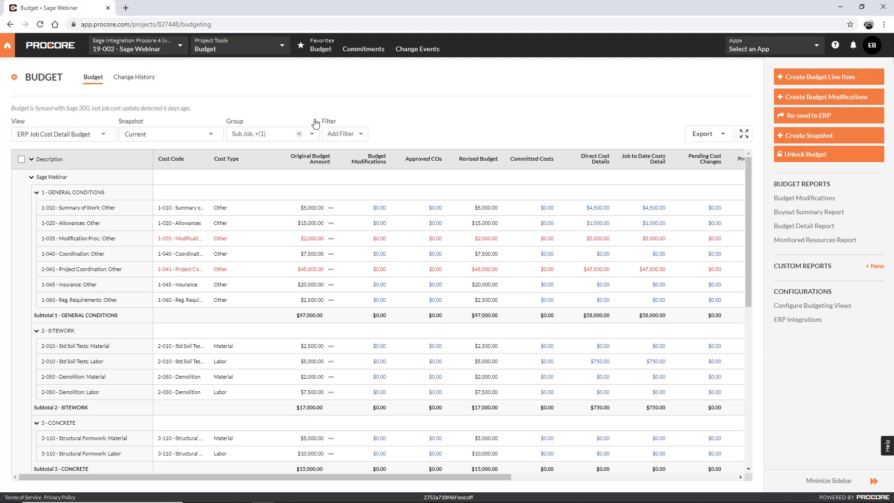
{"action": "scroll", "coordinate": [403, 264], "scroll_direction": "down", "scroll_amount": 8}
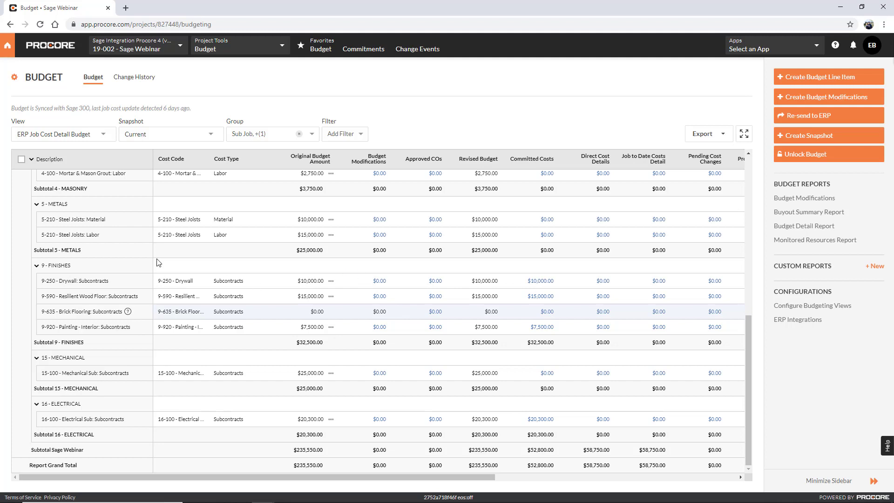
Accept commitment 19002-002 among the company-level ERP Integrations commitments ready to export and export it to Sage 300.
{"action": "left_click", "coordinate": [3, 45]}
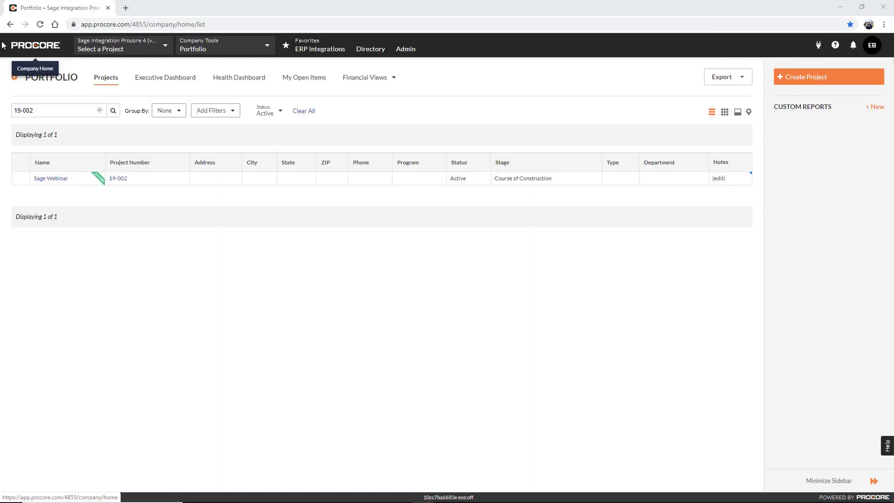
{"action": "left_click", "coordinate": [273, 49]}
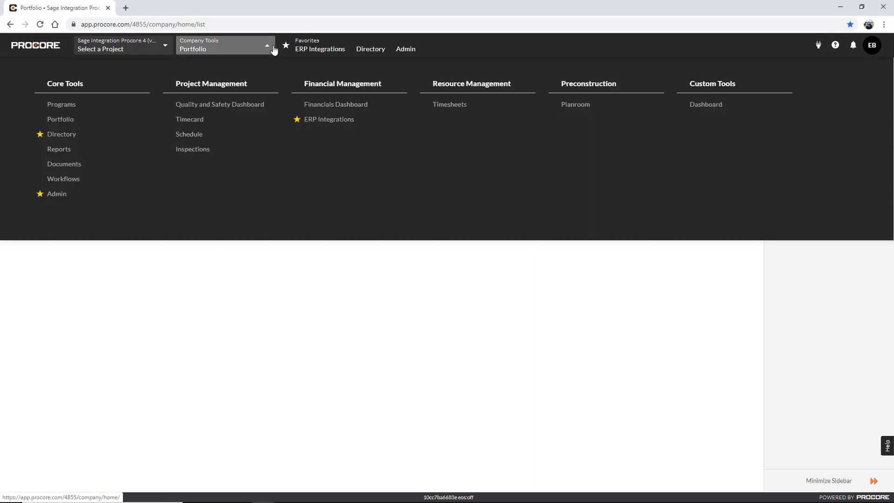
{"action": "left_click", "coordinate": [316, 120]}
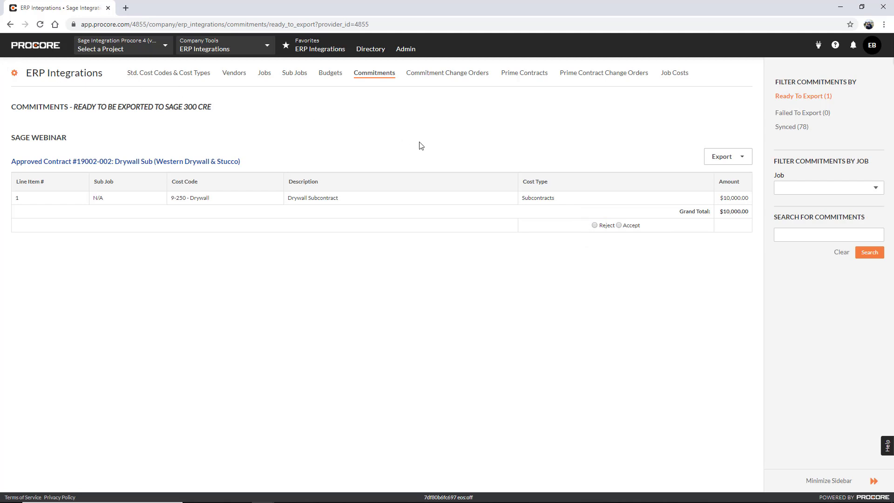
{"action": "left_click", "coordinate": [596, 226]}
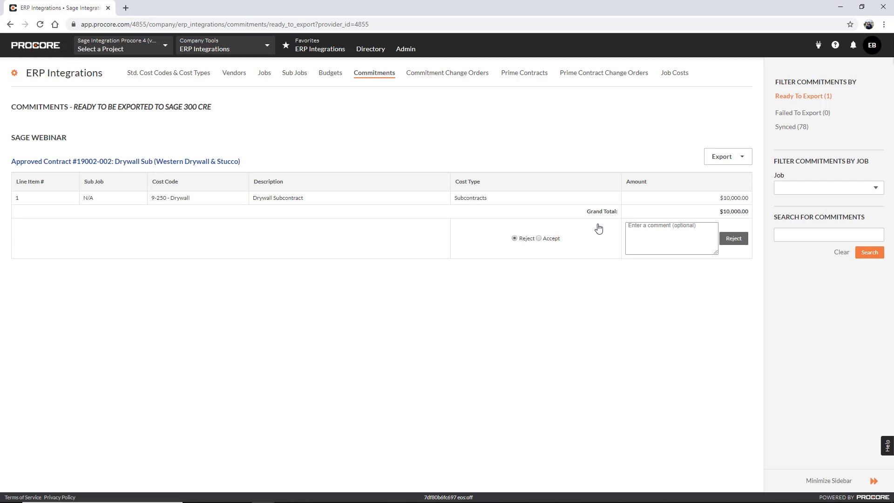
{"action": "left_click", "coordinate": [539, 239]}
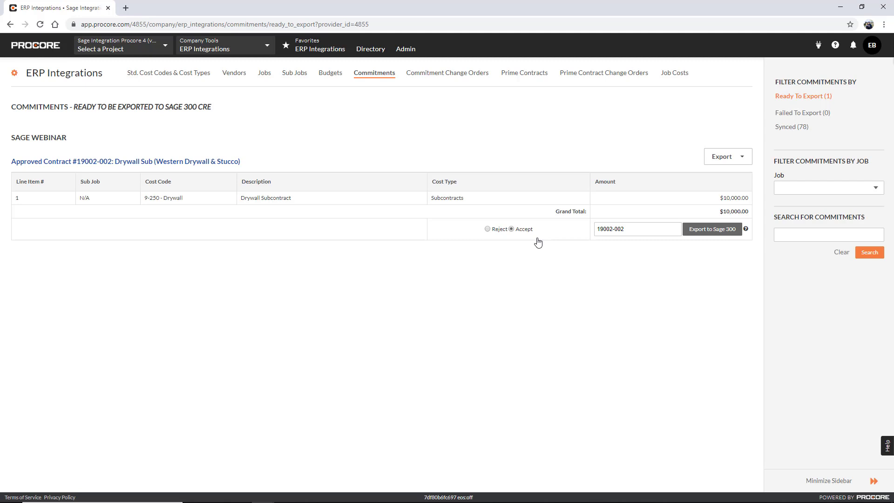
{"action": "left_click", "coordinate": [714, 233]}
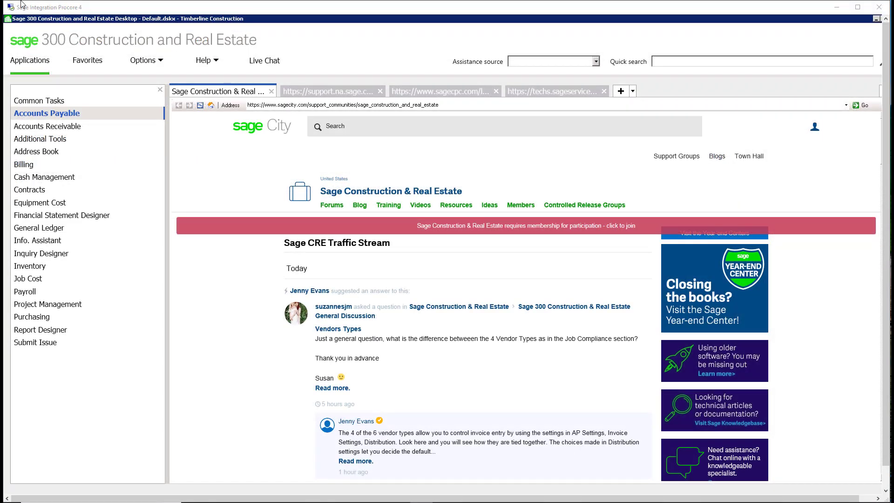
Look up commitment 19002-002, Drywall Sub, in Sage 300 Job Cost, review its details, and close it without changes.
{"action": "left_click", "coordinate": [45, 276]}
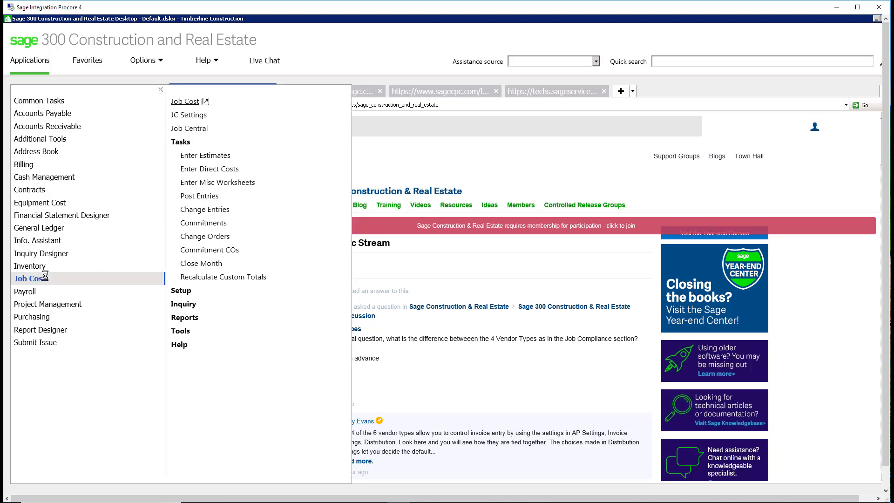
{"action": "left_click", "coordinate": [201, 223]}
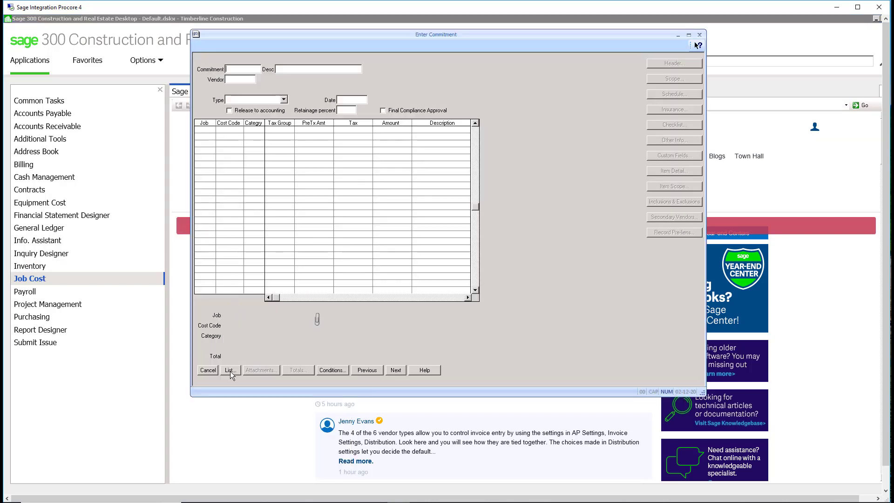
{"action": "left_click", "coordinate": [230, 371]}
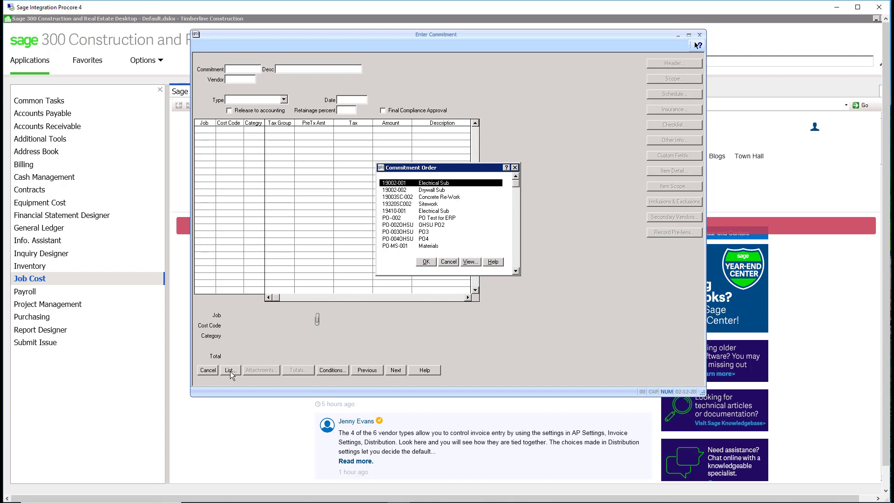
{"action": "left_click", "coordinate": [420, 190]}
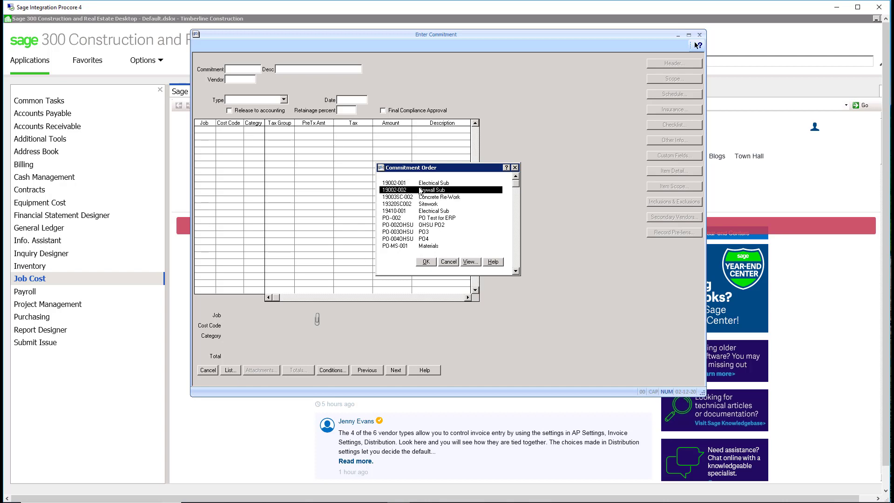
{"action": "left_click", "coordinate": [429, 263]}
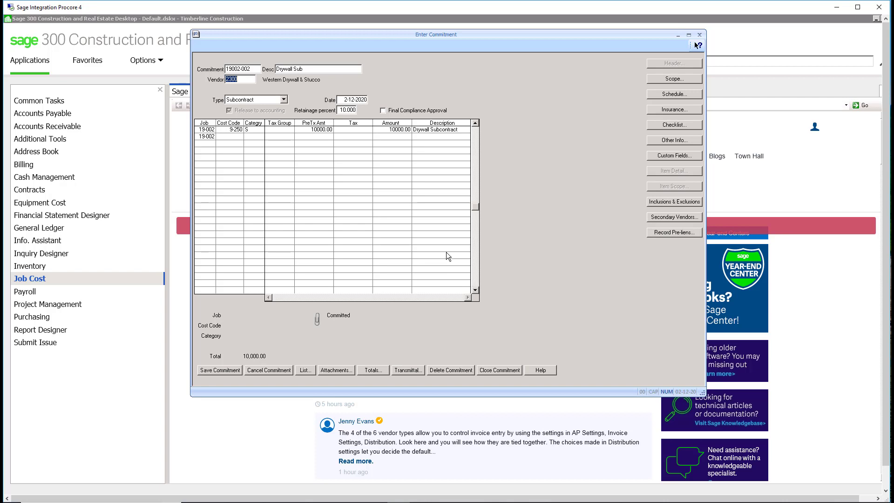
{"action": "left_click", "coordinate": [277, 371]}
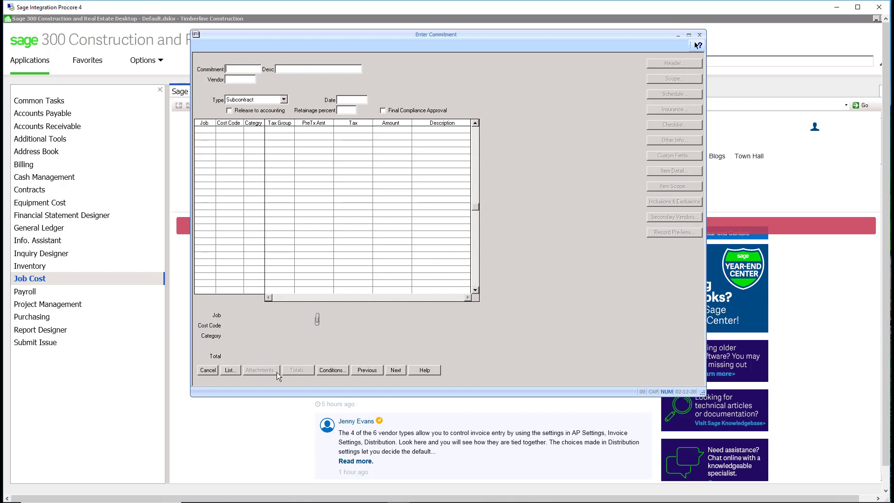
{"action": "left_click", "coordinate": [216, 370]}
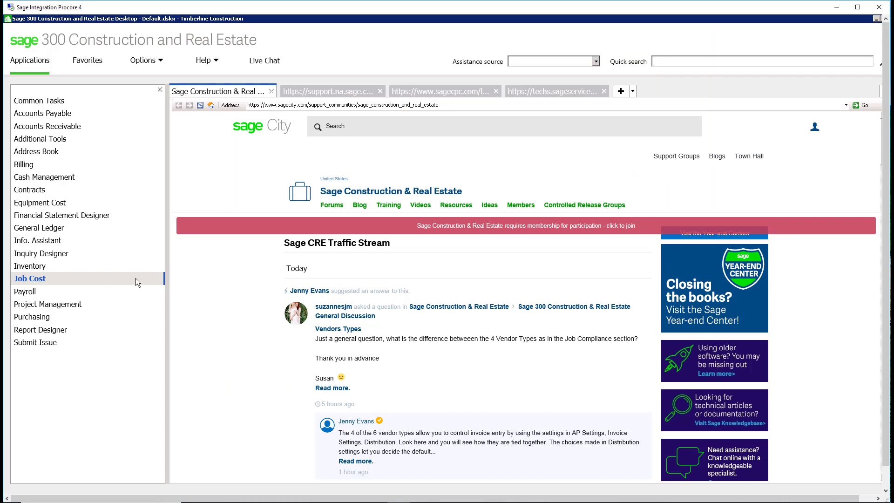
Enter an Accounts Payable invoice 12345 for Western Drywall & Stucco for 10000.00, dated 2-12-2020, and assign commitment 19002-002 to its distribution.
{"action": "left_click", "coordinate": [43, 113]}
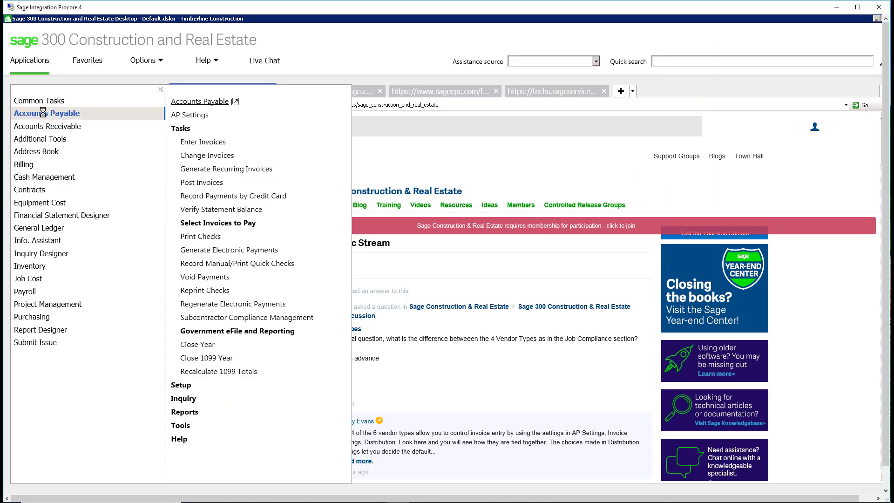
{"action": "left_click", "coordinate": [203, 143]}
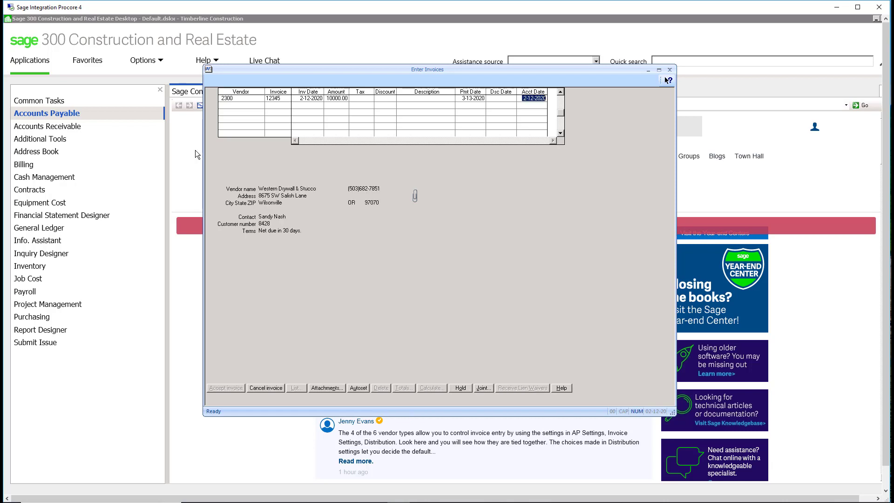
{"action": "key", "text": "Return"}
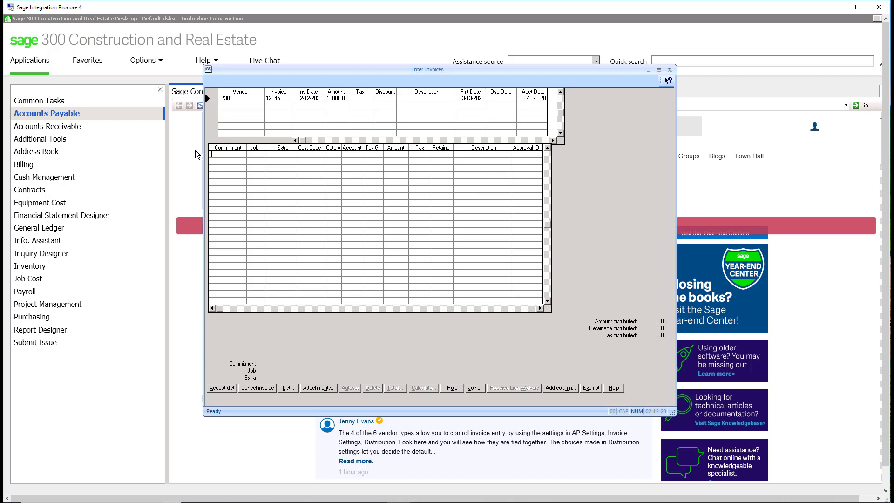
{"action": "key", "text": "F9"}
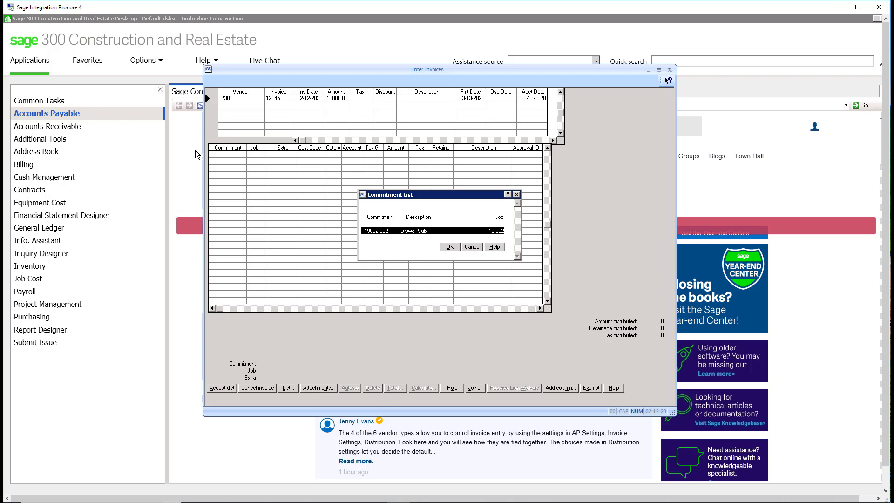
{"action": "left_click", "coordinate": [448, 247]}
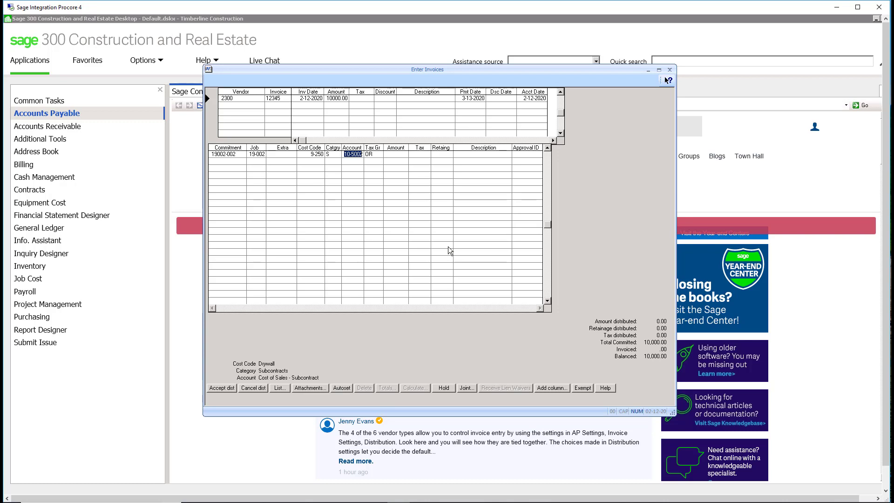
Complete the invoice distribution with 10000.00 and 1000.00 retainage, then accept the invoice and finish the entry session with its print file.
{"action": "key", "text": "Down"}
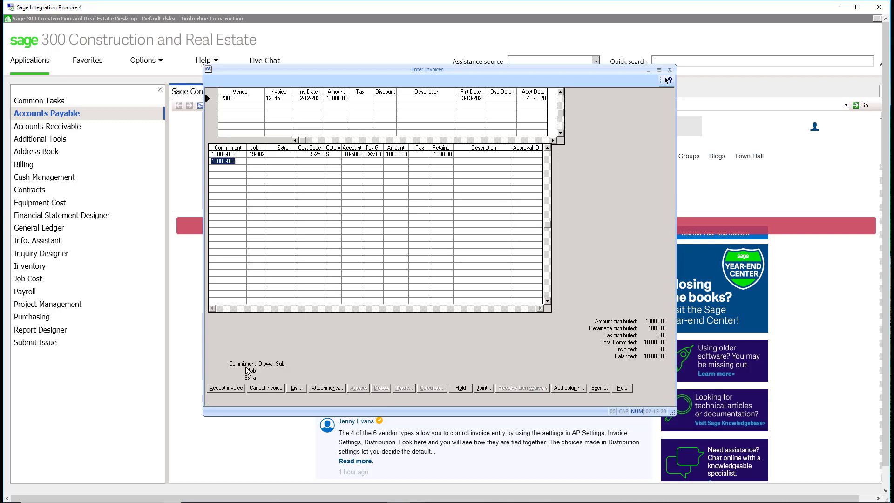
{"action": "left_click", "coordinate": [227, 389]}
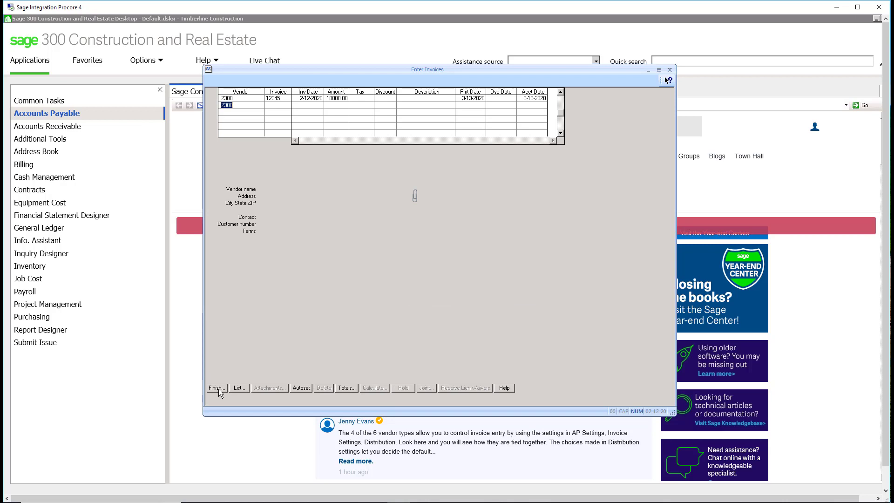
{"action": "left_click", "coordinate": [219, 389]}
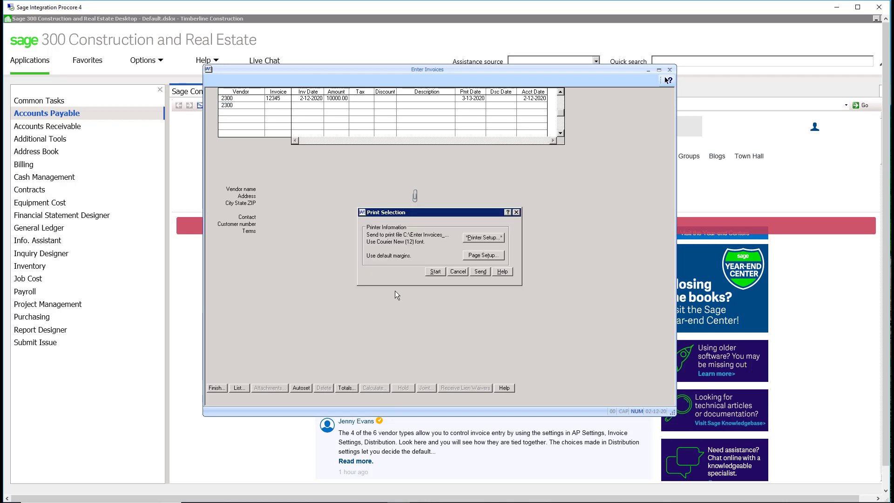
{"action": "left_click", "coordinate": [440, 271]}
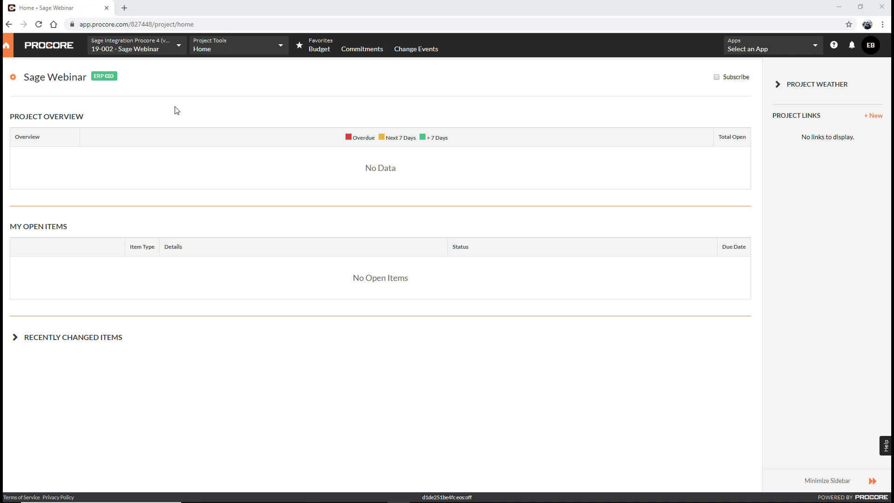
In Procore, check the project's commitments list and review the budget's job-to-date cost detail for the 9-250 Drywall subcontract line.
{"action": "left_click", "coordinate": [282, 49]}
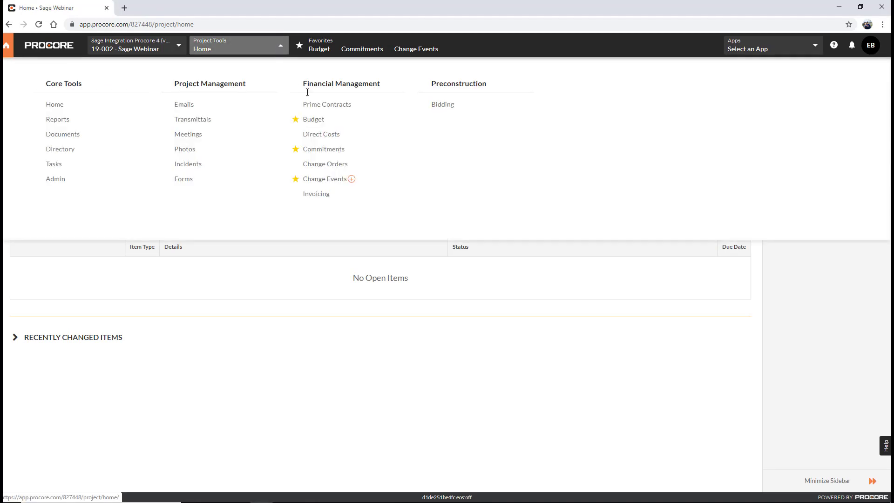
{"action": "left_click", "coordinate": [323, 150]}
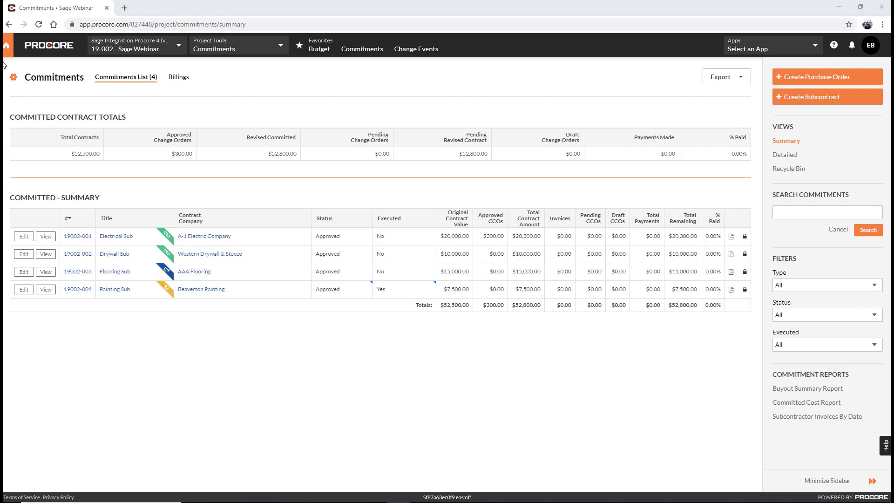
{"action": "left_click", "coordinate": [275, 50]}
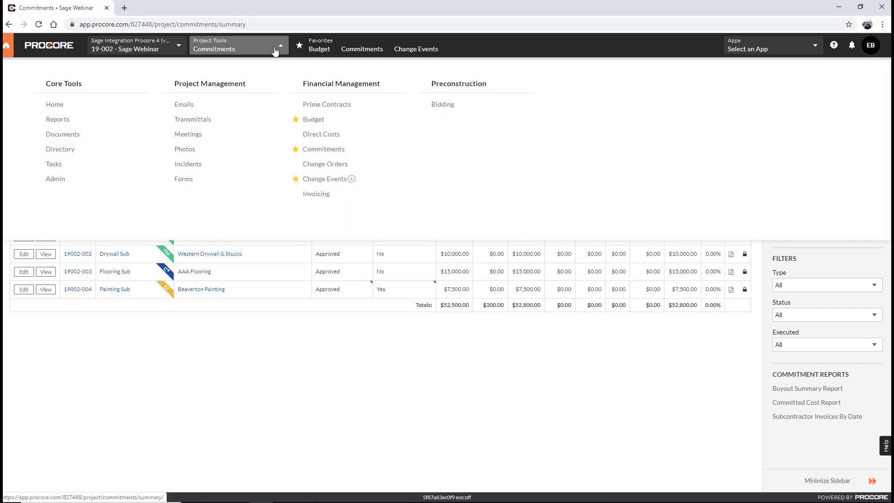
{"action": "left_click", "coordinate": [314, 121]}
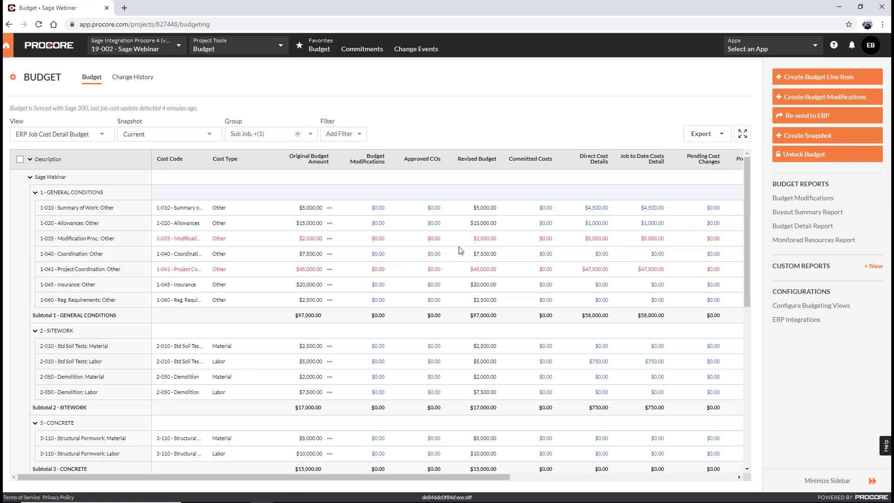
{"action": "scroll", "coordinate": [458, 259], "scroll_direction": "down", "scroll_amount": 5}
{"action": "scroll", "coordinate": [447, 288], "scroll_direction": "down", "scroll_amount": 2}
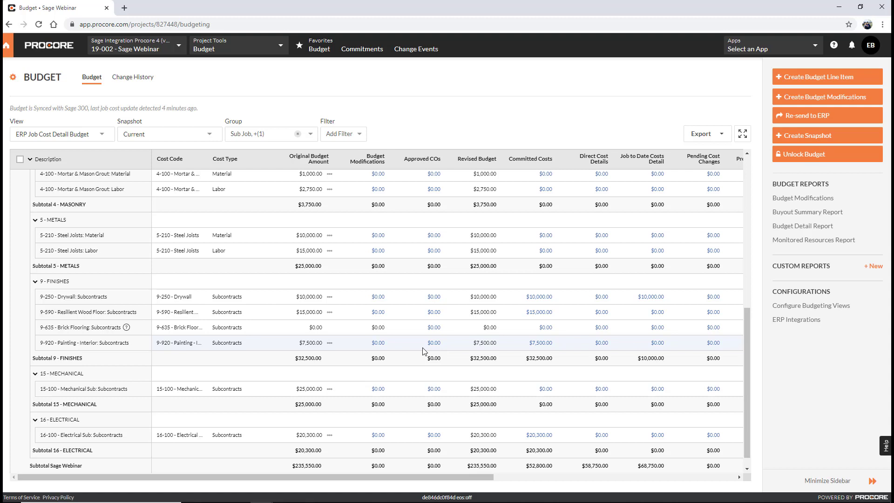
{"action": "left_click", "coordinate": [651, 297]}
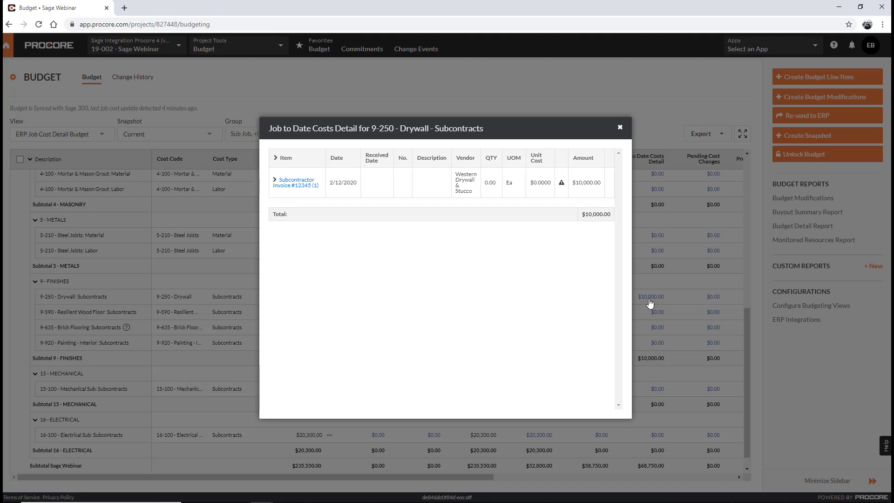
{"action": "left_click", "coordinate": [621, 129]}
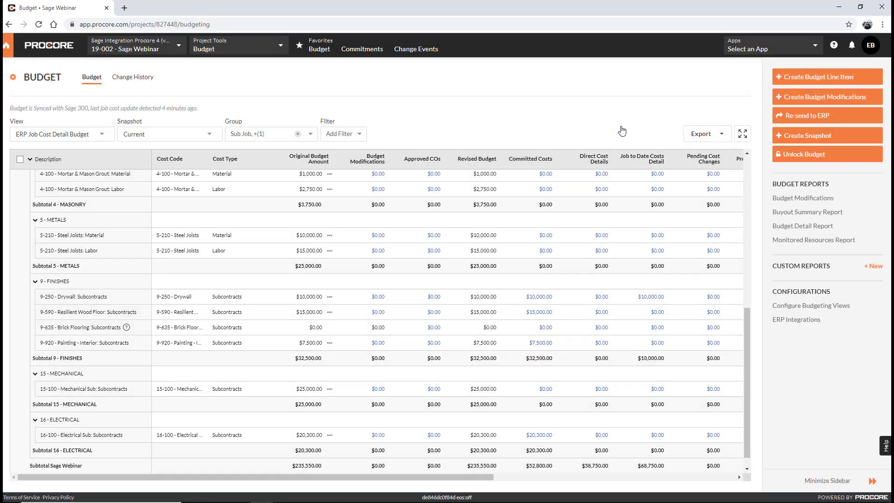